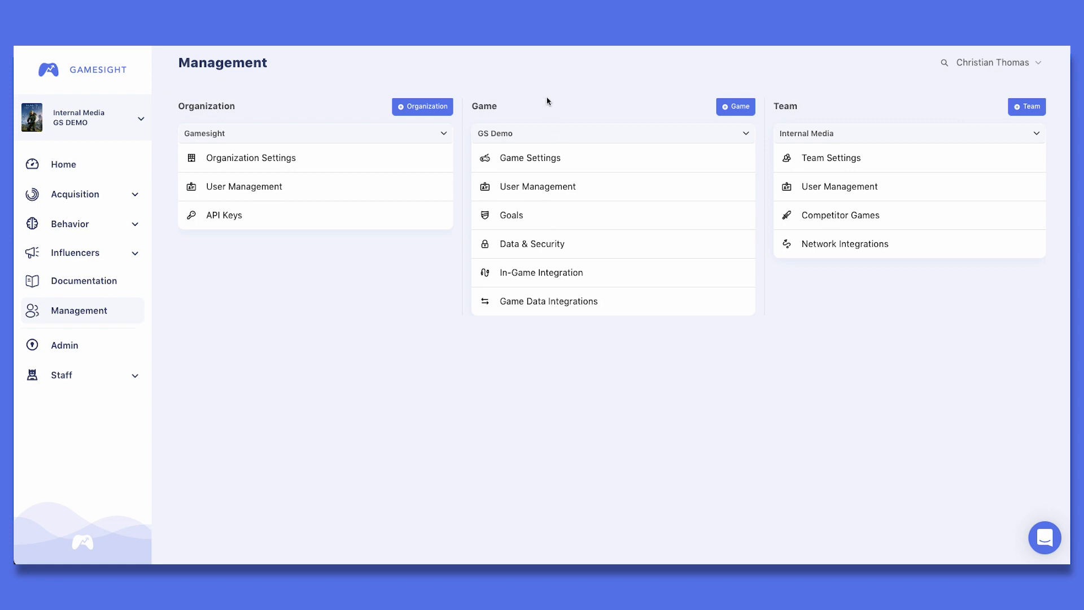
# - Open the GS Demo game's goals and examine the DLC Purchase goal's trigger, base revenue and scheduled revenue settings
pyautogui.click(543, 224)
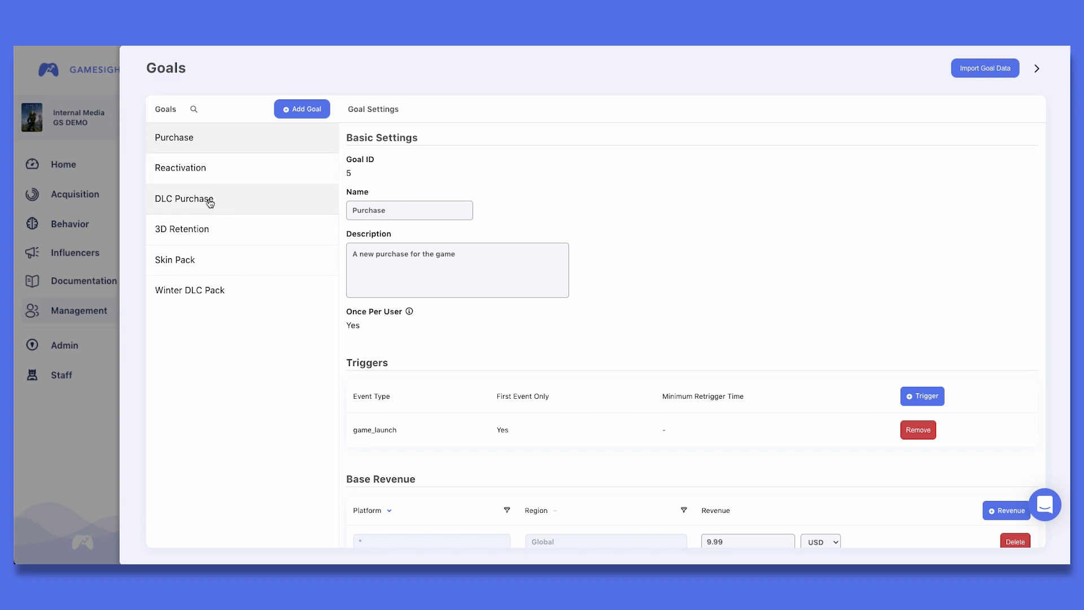
pyautogui.click(242, 177)
pyautogui.click(242, 198)
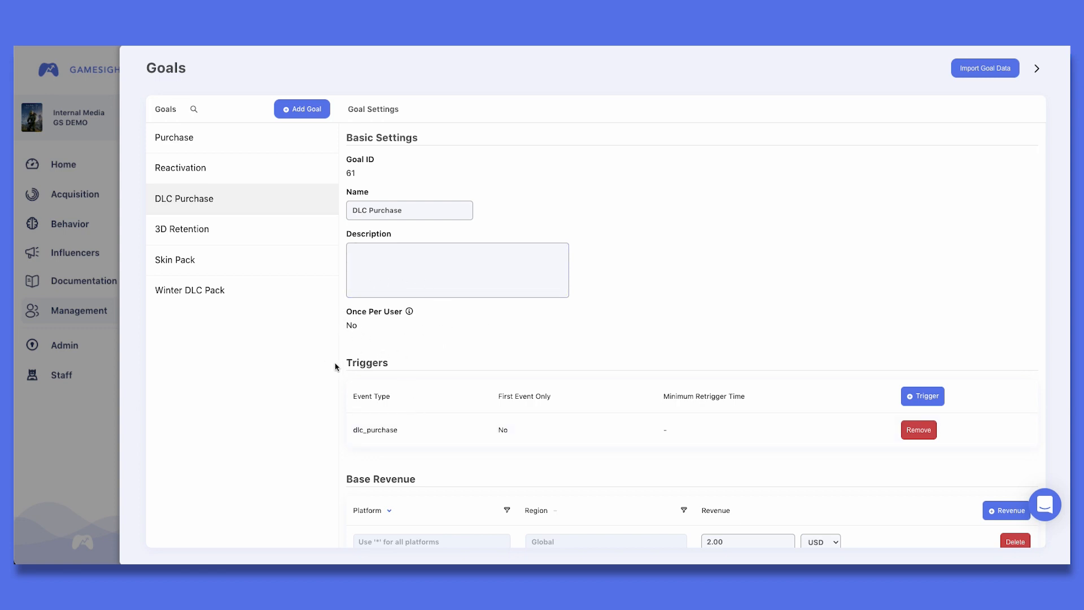
pyautogui.scroll(-1, 406, 391)
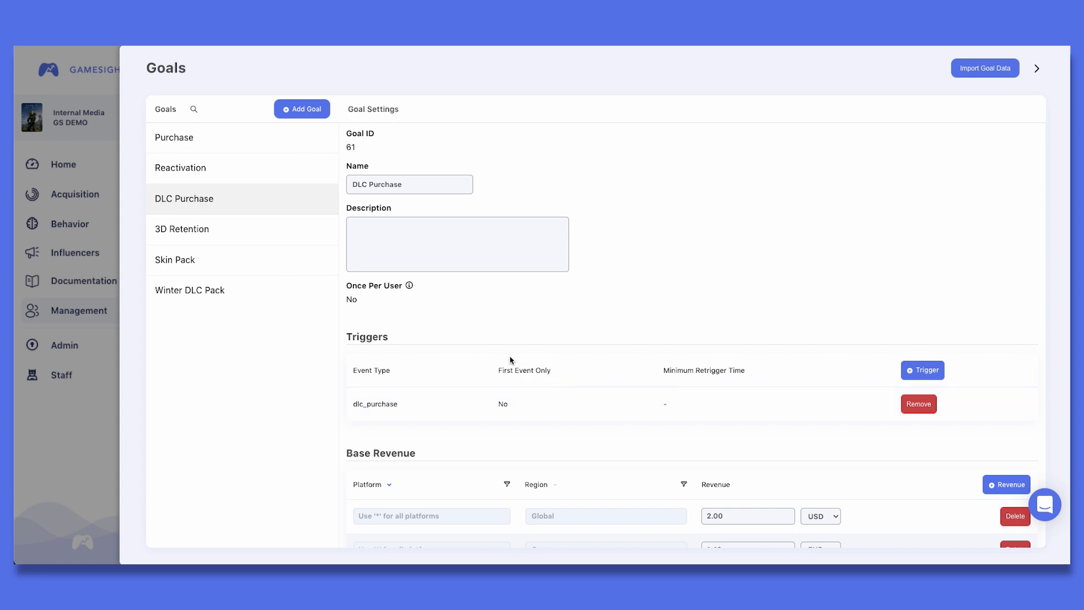
pyautogui.scroll(-1, 510, 359)
pyautogui.scroll(-2, 431, 380)
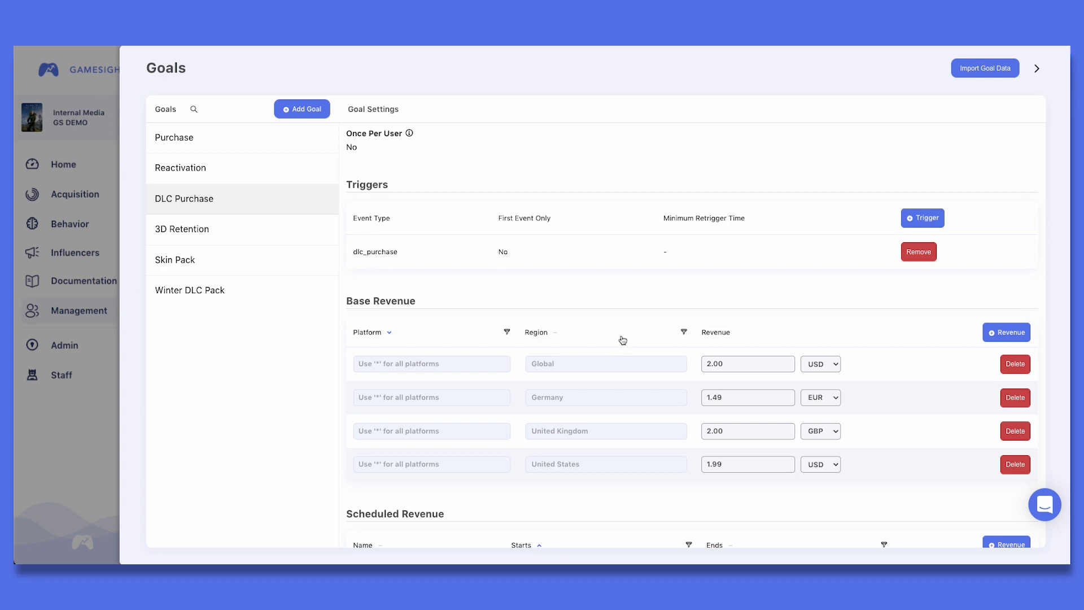
pyautogui.scroll(-1, 419, 287)
pyautogui.scroll(-3, 419, 287)
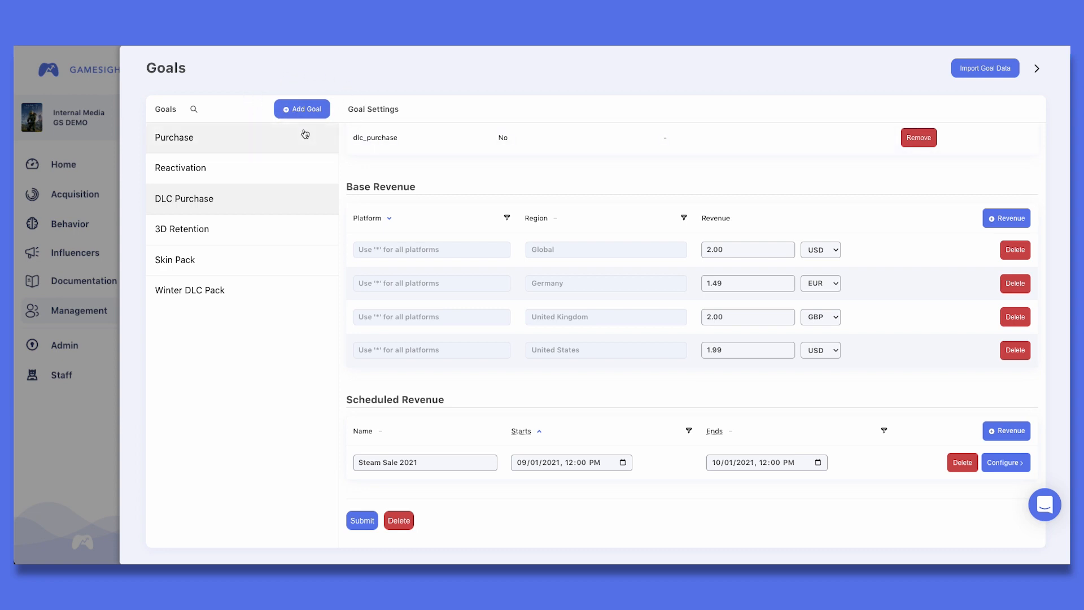
# - Start a new goal named "Spring DLC 1" without a description and continue to its event settings
pyautogui.click(316, 111)
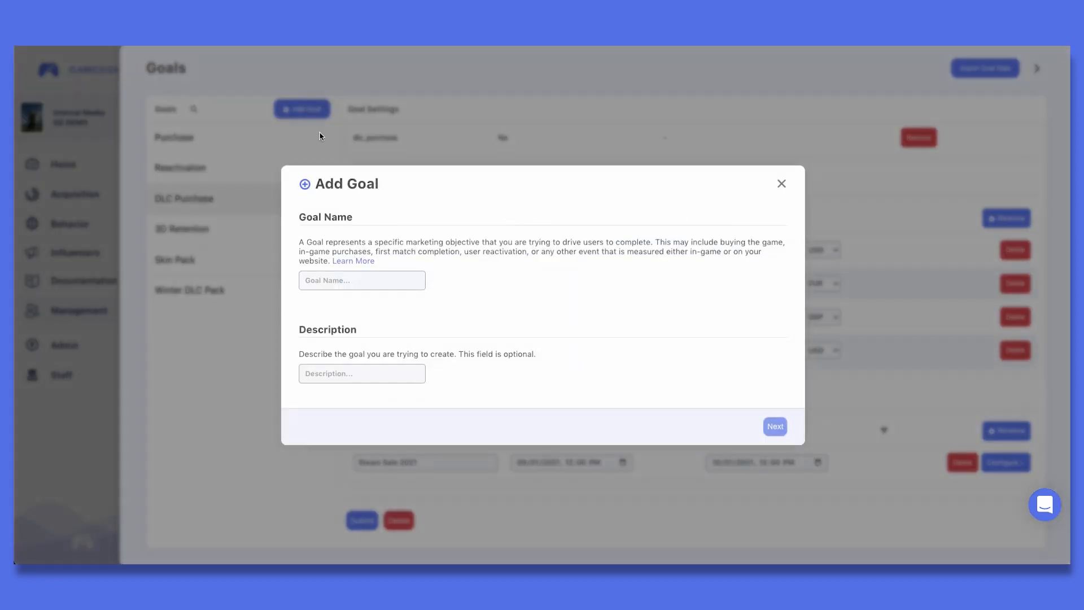
pyautogui.click(393, 281)
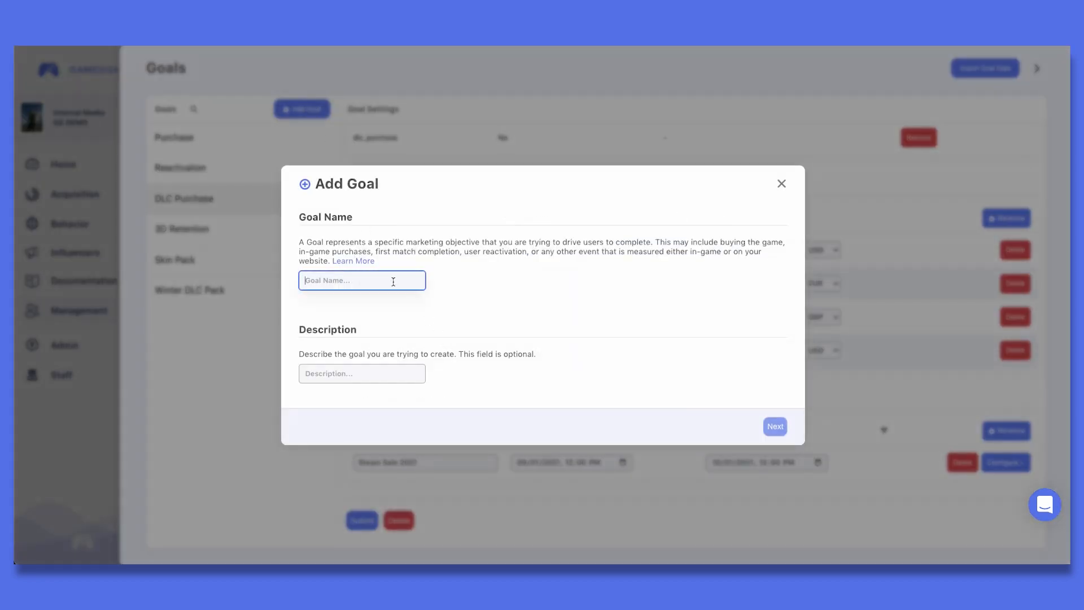
pyautogui.write('Spring DLC 1')
pyautogui.click(774, 428)
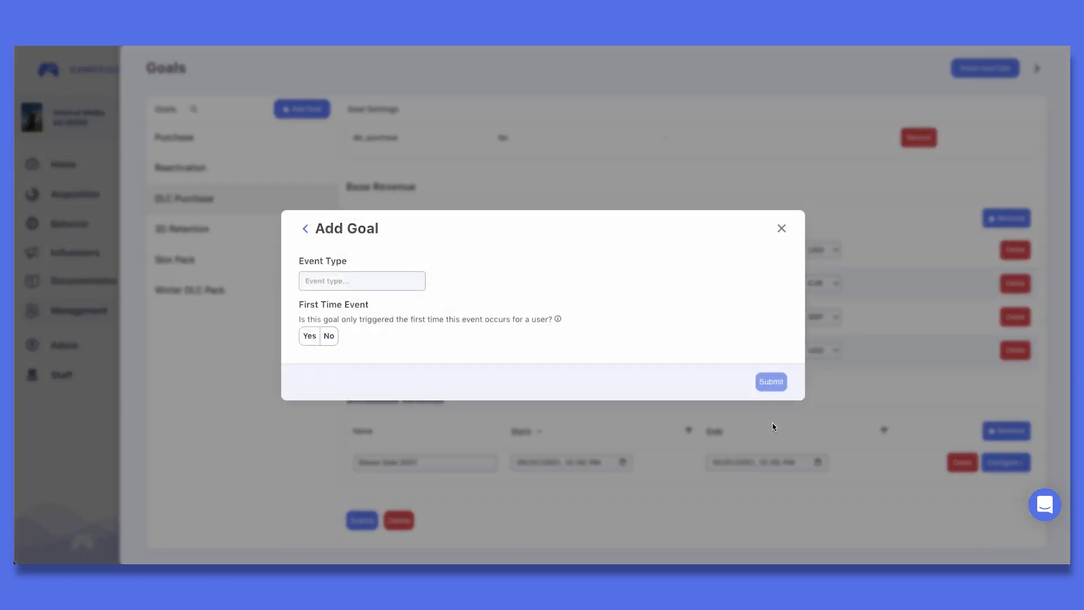
# - Set the goal's event type to dlc_pack_1, make it a first-time event only, and submit the new goal
pyautogui.click(385, 274)
pyautogui.write('d')
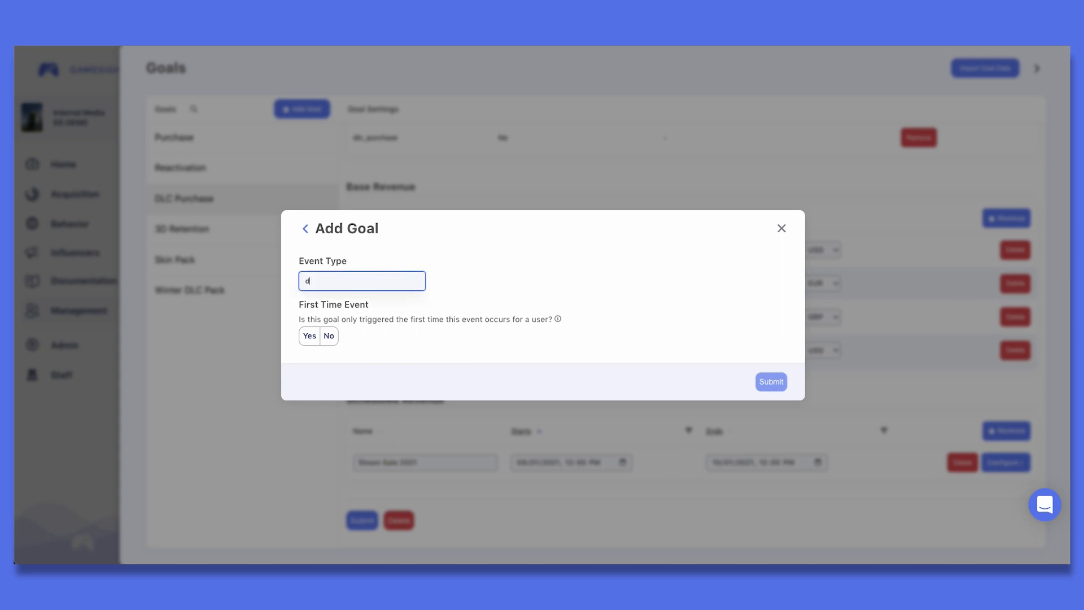
pyautogui.write('lc_pack_1')
pyautogui.click(329, 337)
pyautogui.click(309, 336)
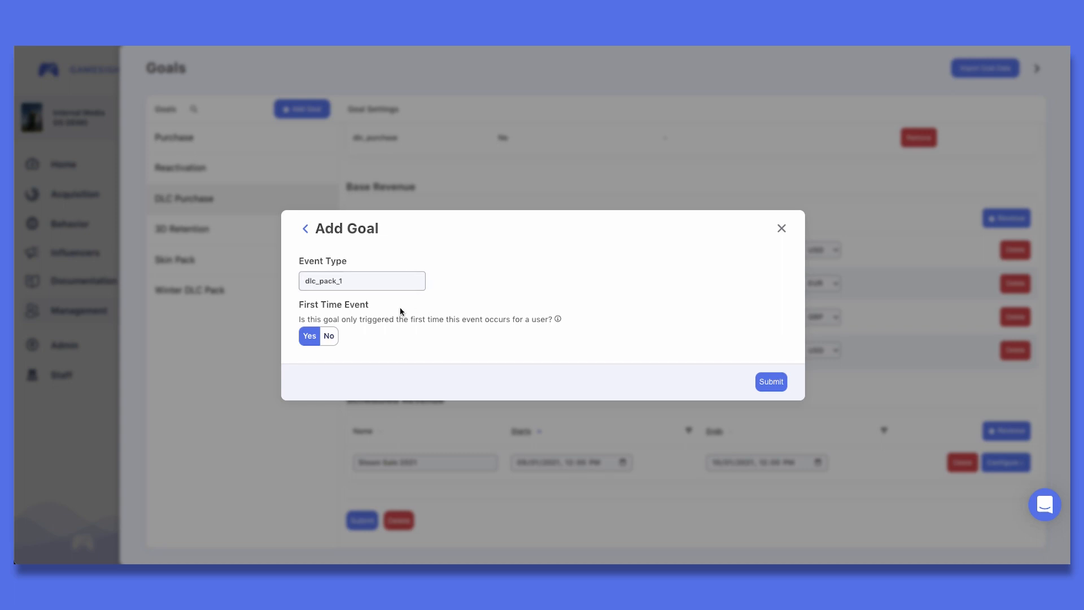
pyautogui.click(771, 384)
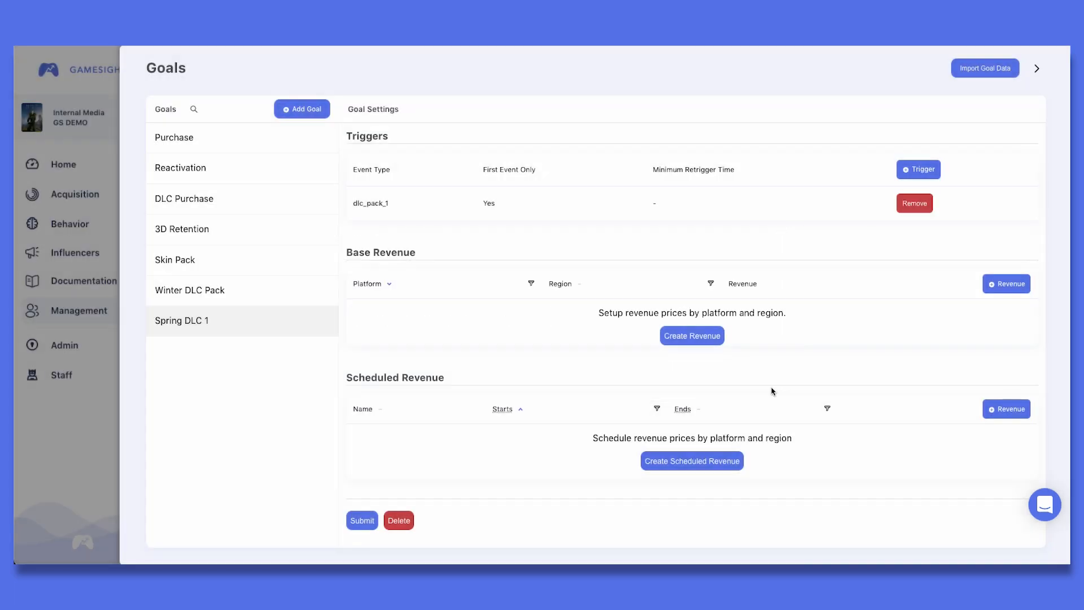
# - Create a base revenue entry for the Spring DLC 1 goal with platform * and region Global
pyautogui.scroll(2, 377, 249)
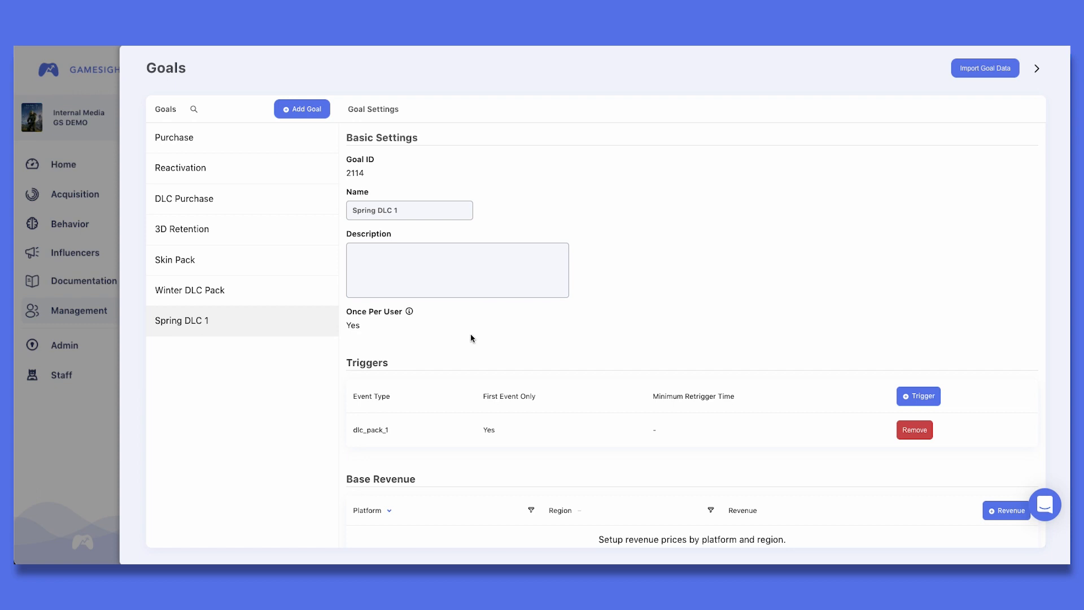
pyautogui.scroll(-1, 439, 388)
pyautogui.scroll(-4, 438, 390)
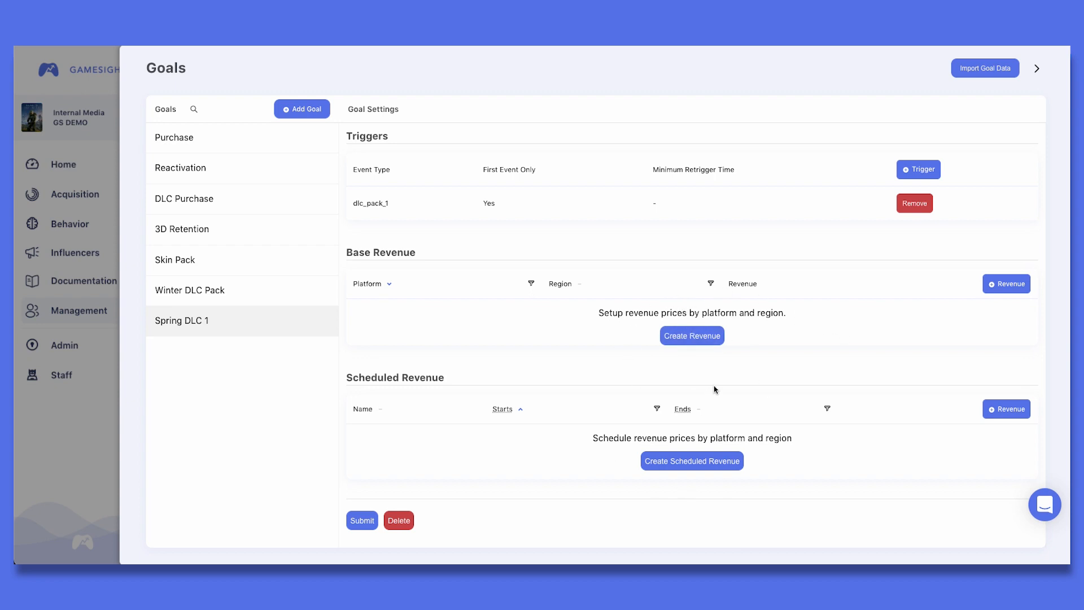
pyautogui.click(680, 340)
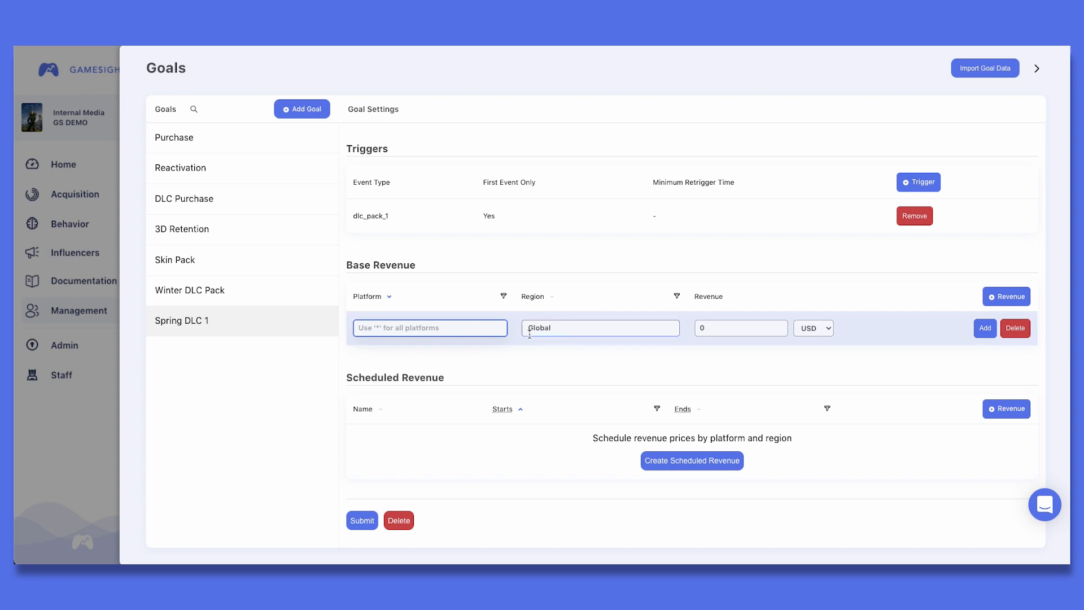
pyautogui.write('*')
pyautogui.press('Tab')
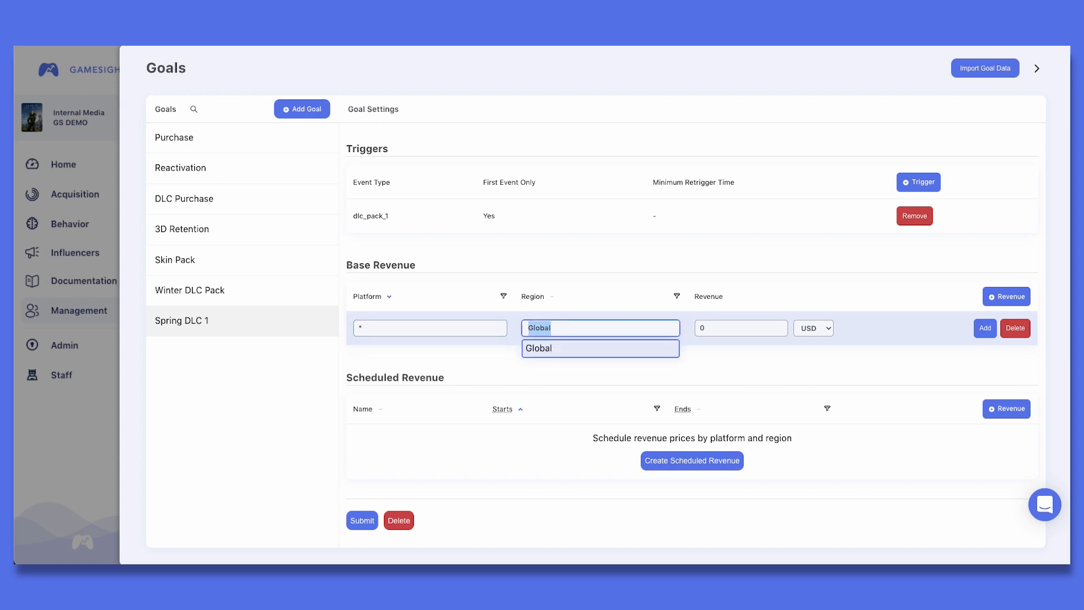
pyautogui.press('Tab')
# - Try steam and xbox as the platform of the base revenue entry, and return it to *
pyautogui.click(434, 331)
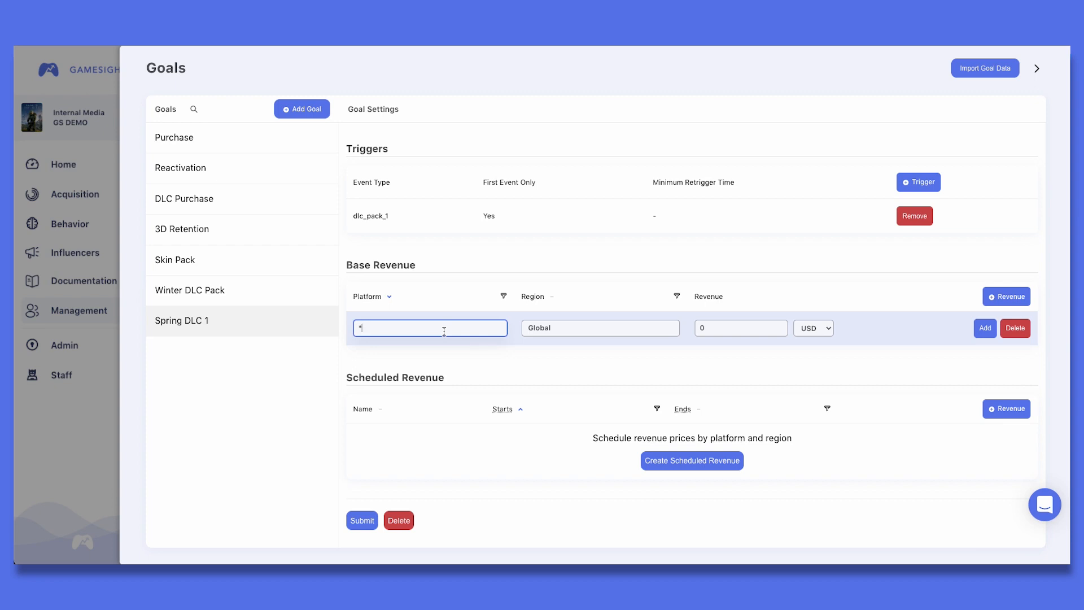
pyautogui.doubleClick(362, 328)
pyautogui.write('steam')
pyautogui.hotkey('alt', 'BackSpace')
pyautogui.write('xbox')
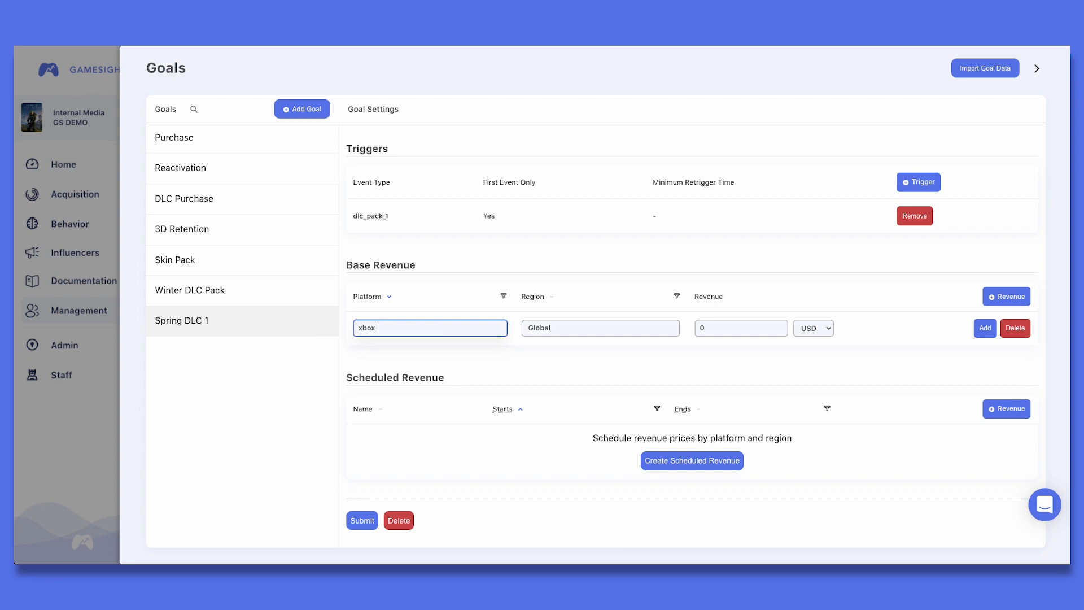
pyautogui.hotkey('alt', 'BackSpace')
pyautogui.write('*')
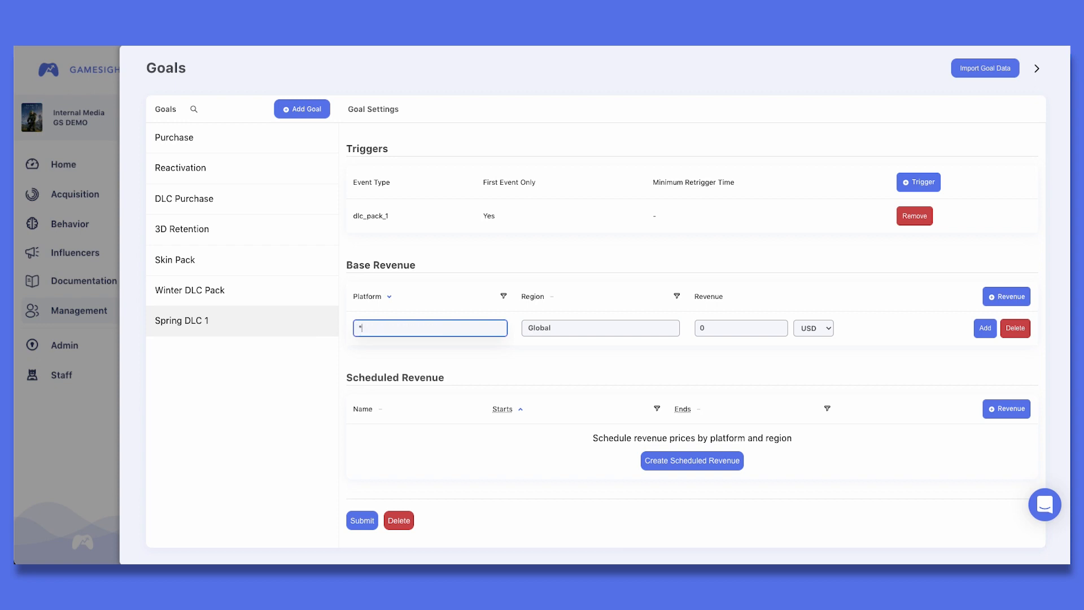
# - Add the Global base revenue entry with a revenue of 14.99 USD and save the Spring DLC 1 goal
pyautogui.click(549, 326)
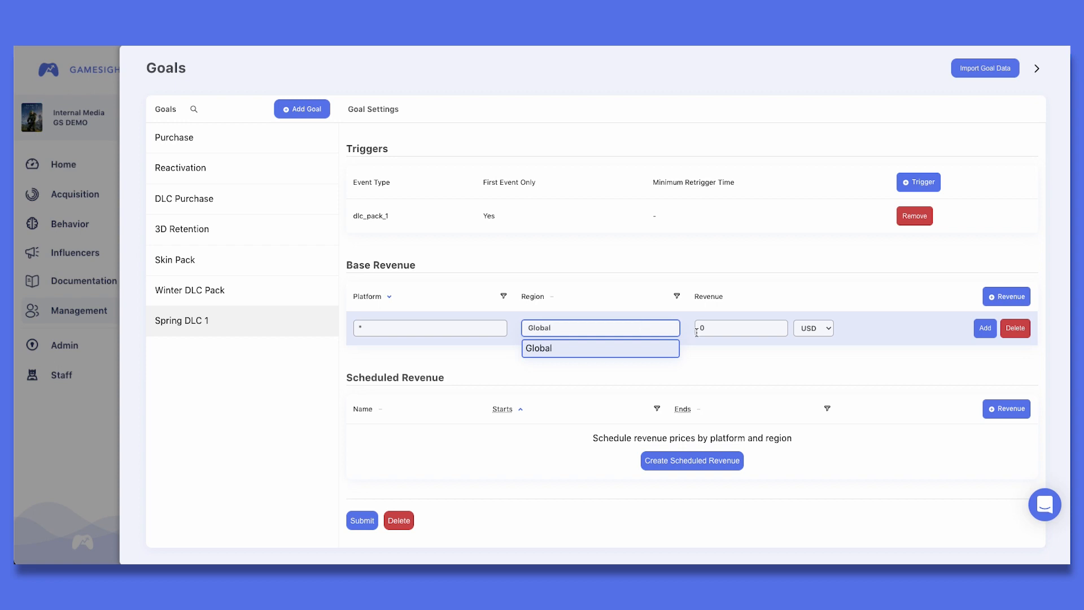
pyautogui.doubleClick(728, 326)
pyautogui.write('14.99')
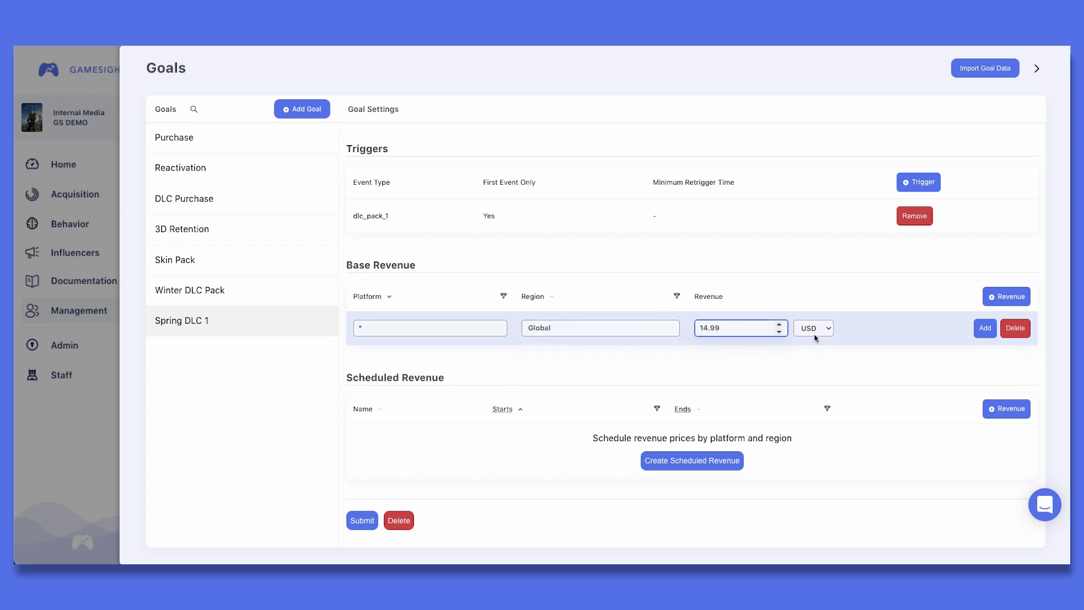
pyautogui.click(979, 333)
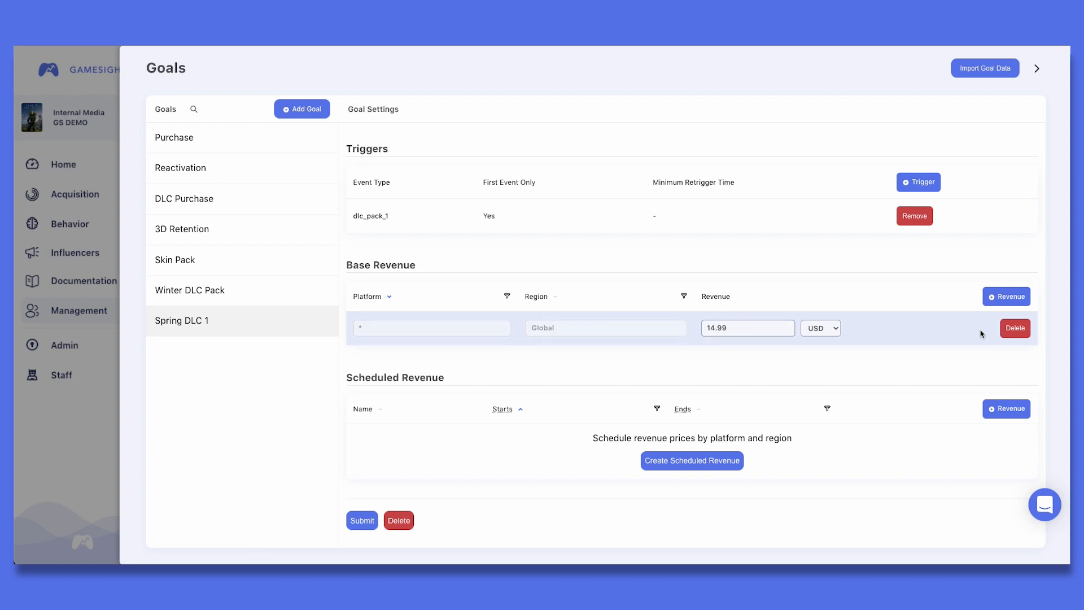
pyautogui.click(362, 521)
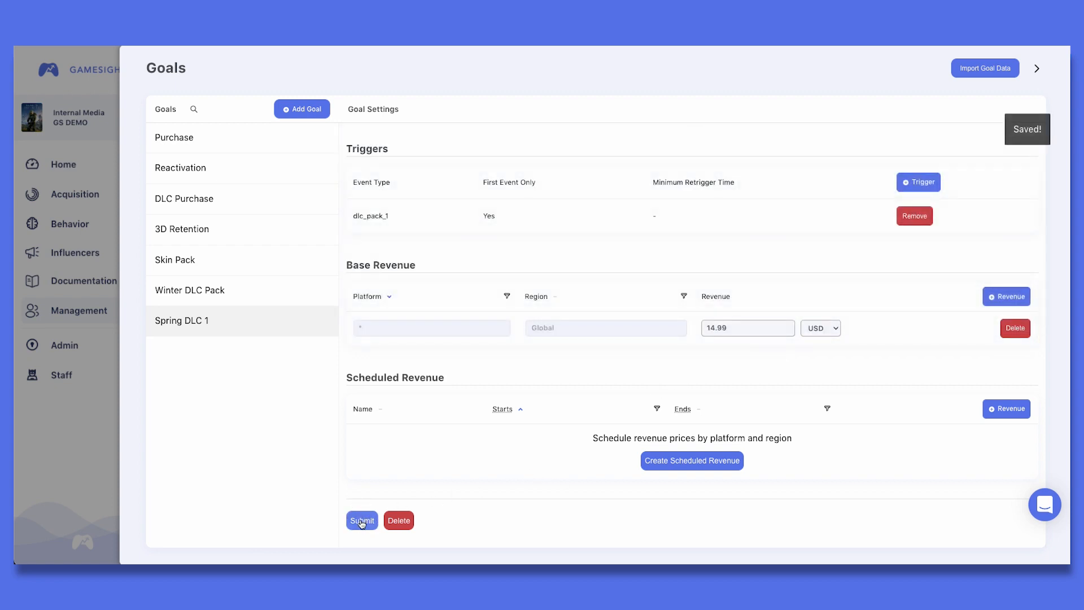
# - Examine the saved Spring DLC 1 goal's basic settings, trigger, base revenue and scheduled revenue sections
pyautogui.scroll(3, 399, 288)
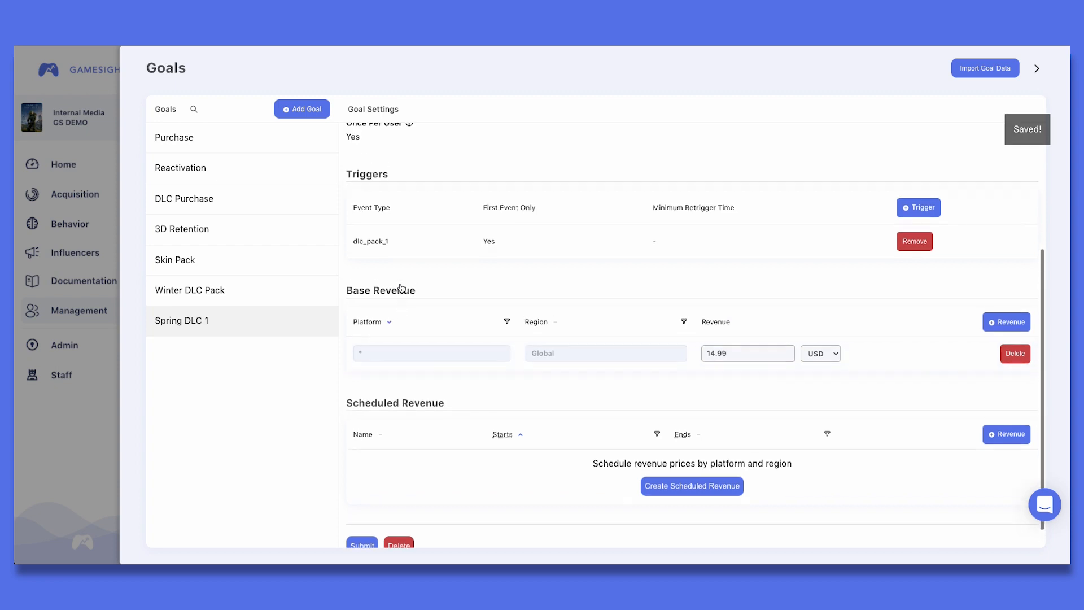
pyautogui.moveTo(413, 282)
pyautogui.scroll(1, 413, 282)
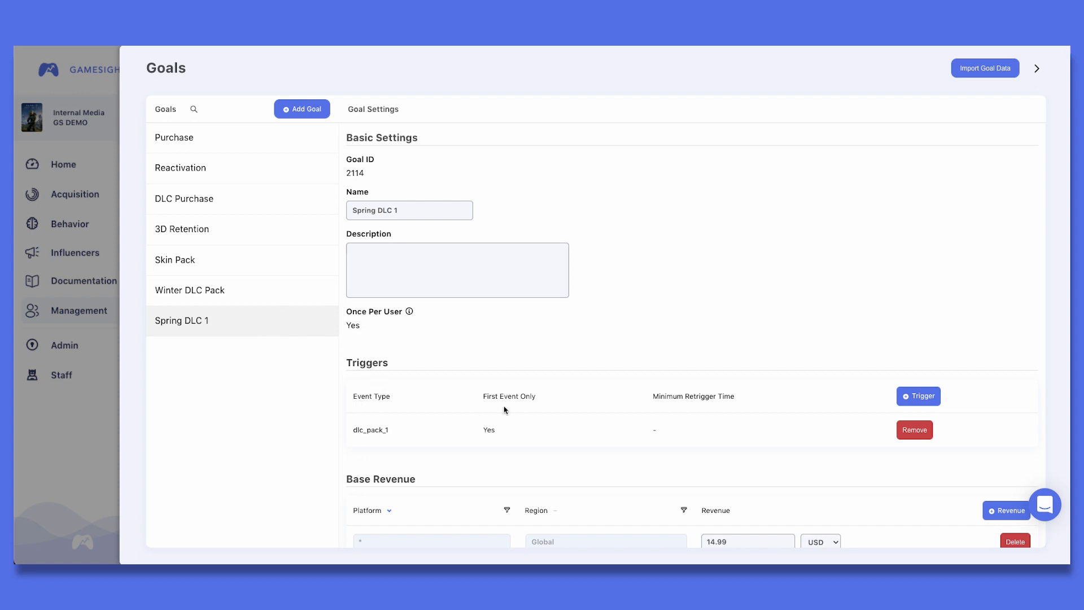
pyautogui.scroll(-3, 493, 443)
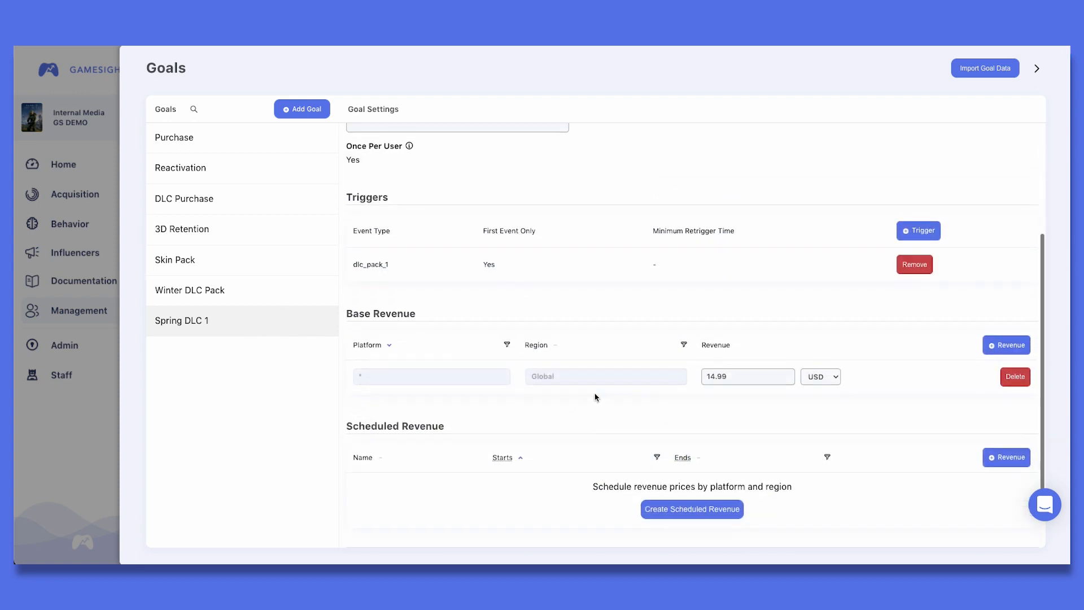
pyautogui.scroll(-1, 597, 395)
pyautogui.scroll(1, 600, 389)
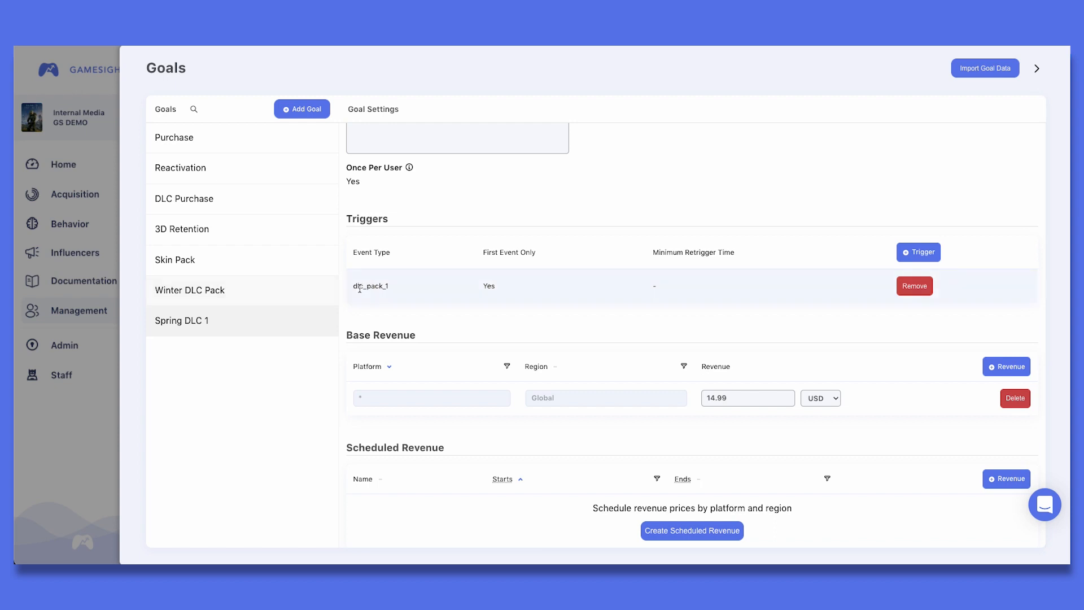
pyautogui.scroll(1, 483, 273)
pyautogui.scroll(5, 483, 273)
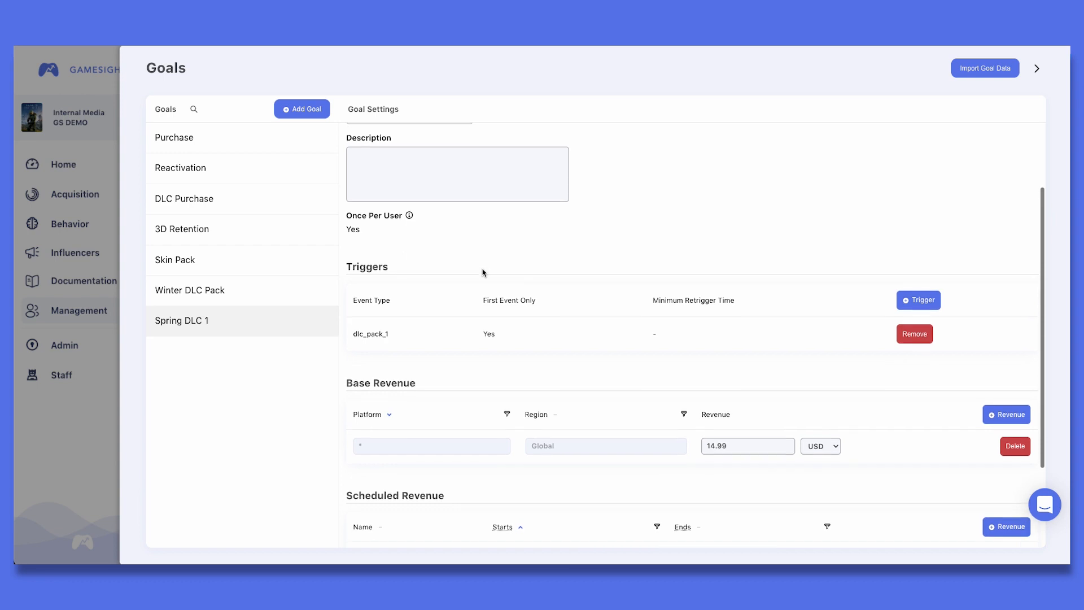